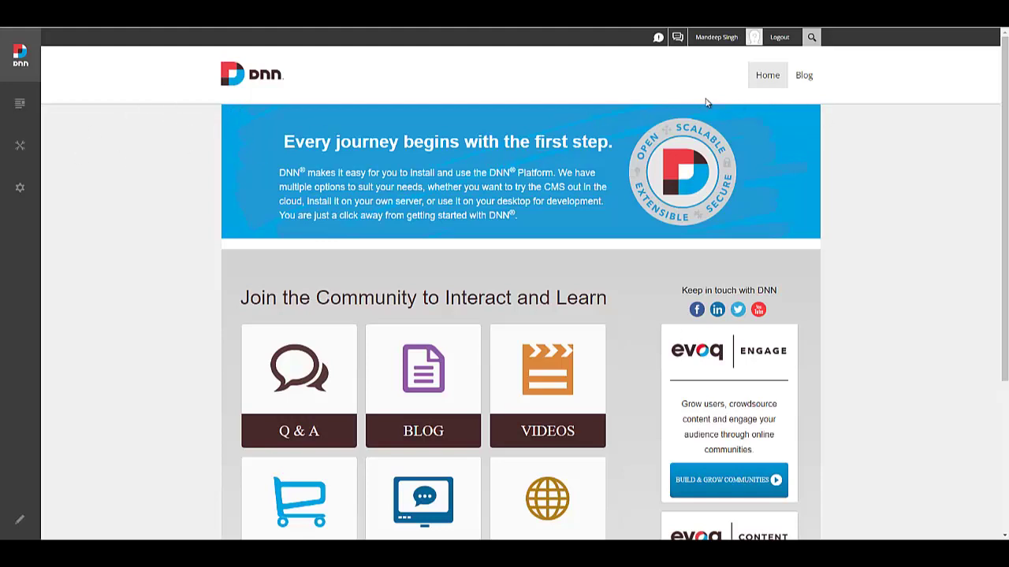
Open the Blog page in edit mode and bring up the Live HTML module's Manage screen
click(804, 80)
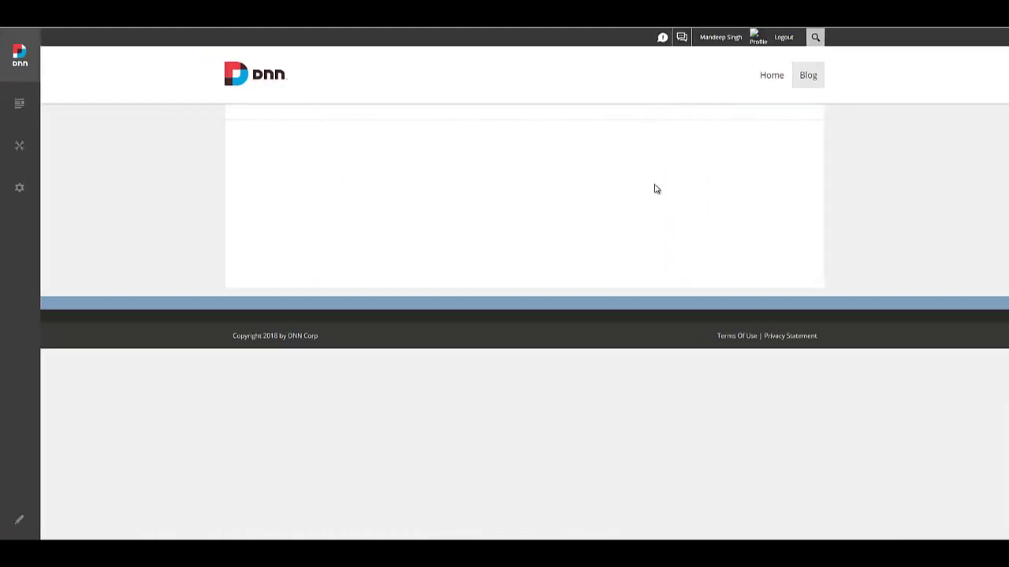
click(19, 518)
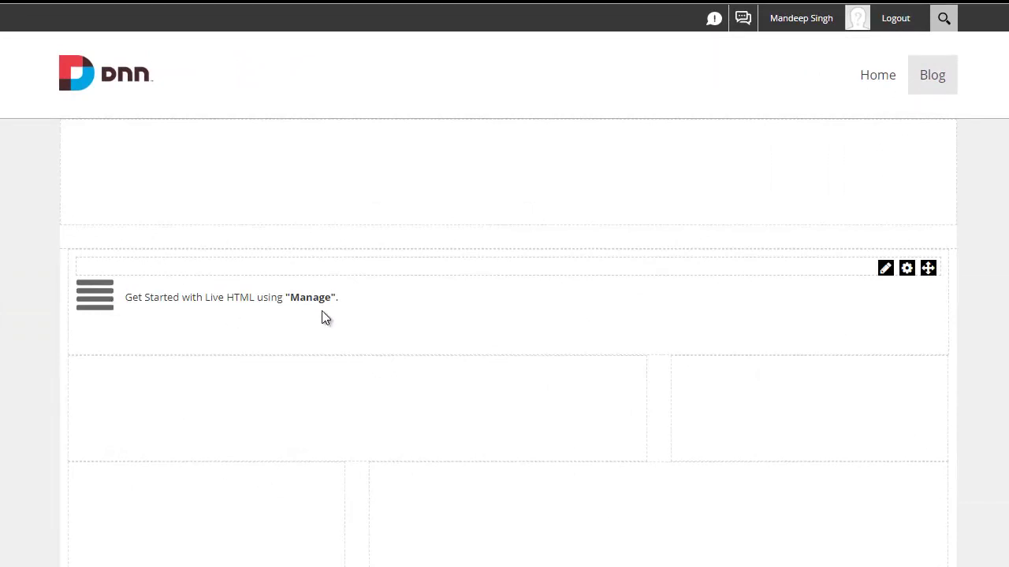
mouse_move(886, 274)
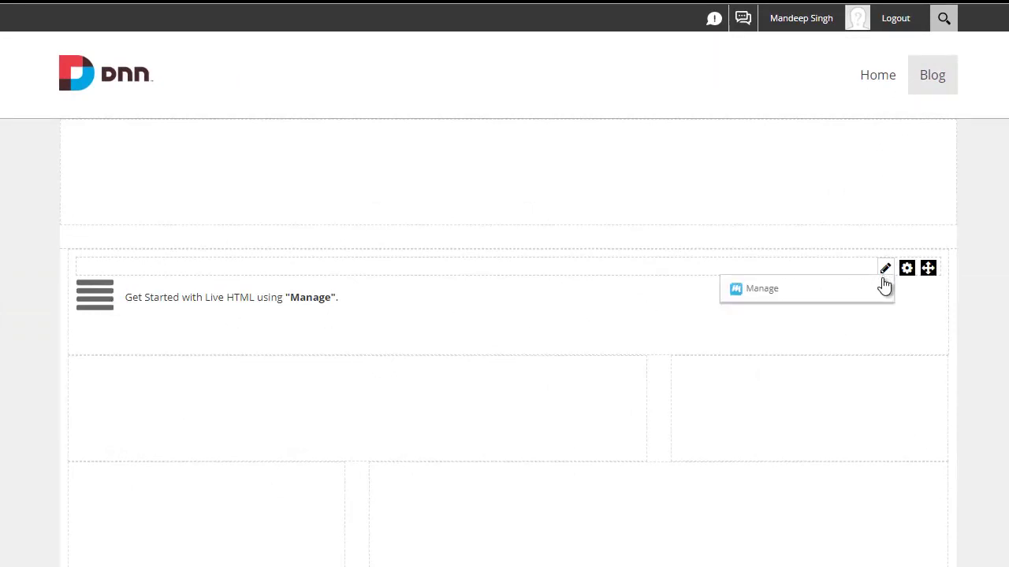
click(877, 293)
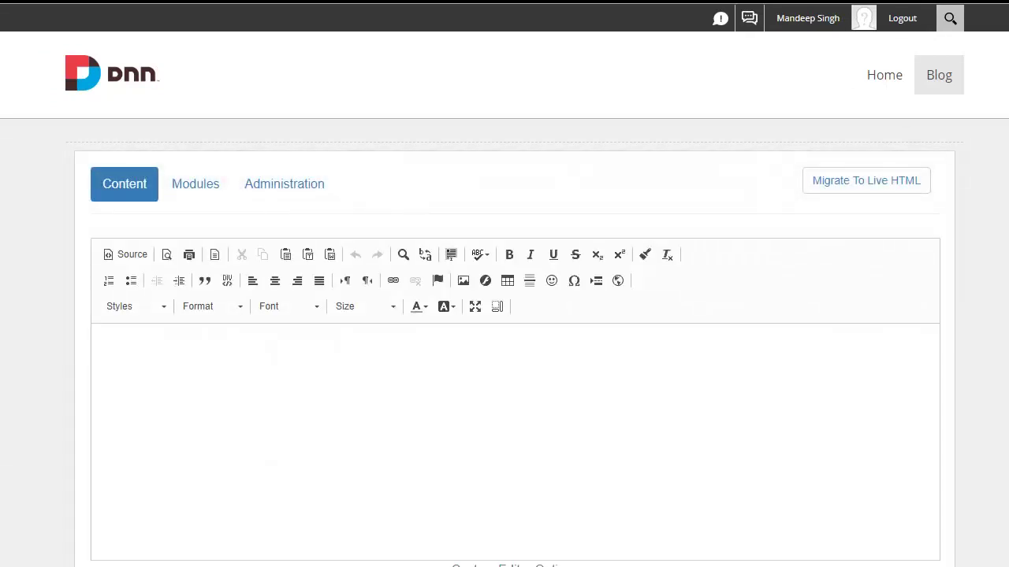
In the module's Administration settings, switch A/B Testing to Yes
click(721, 398)
click(184, 199)
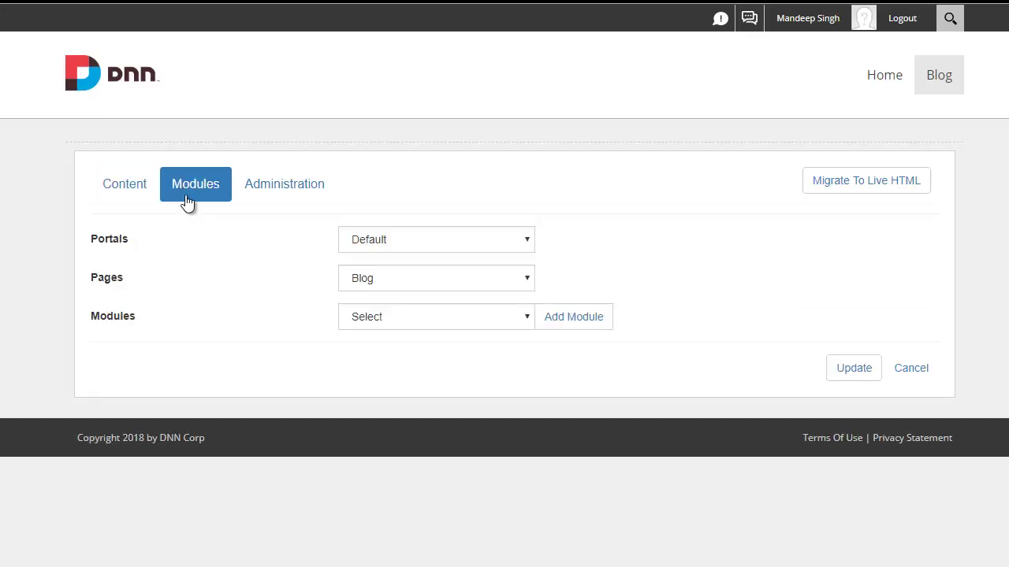
click(135, 202)
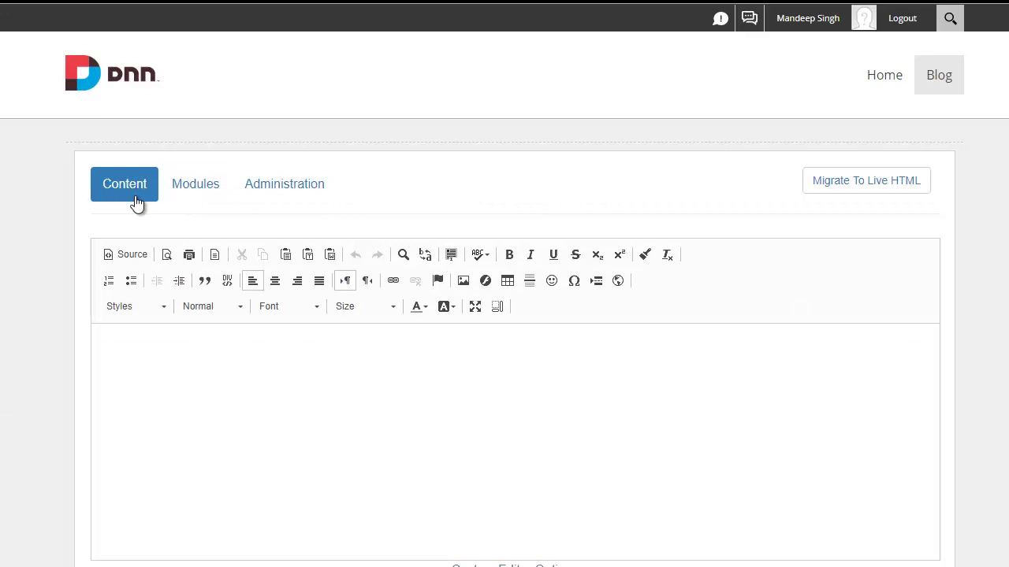
click(254, 199)
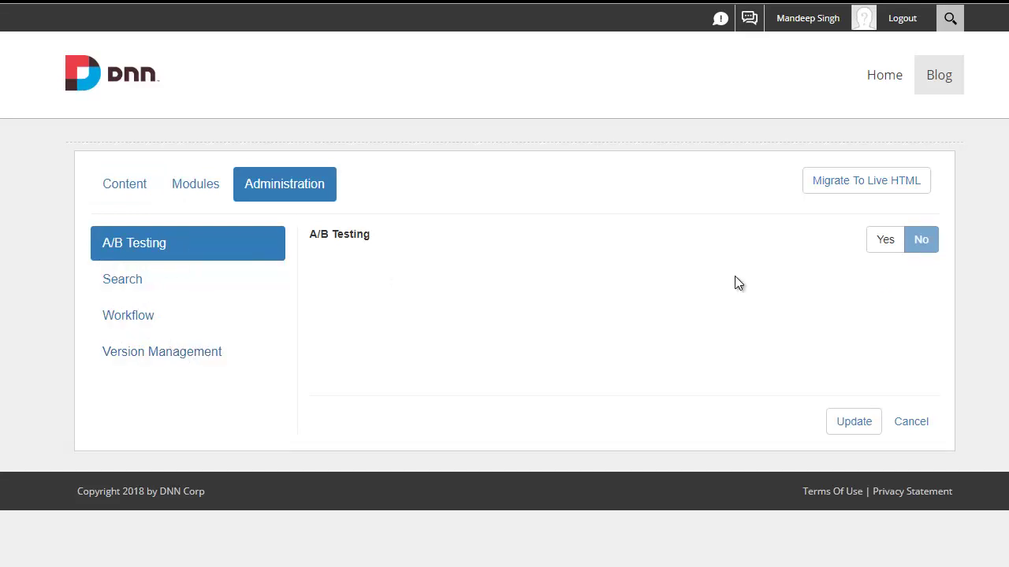
click(887, 242)
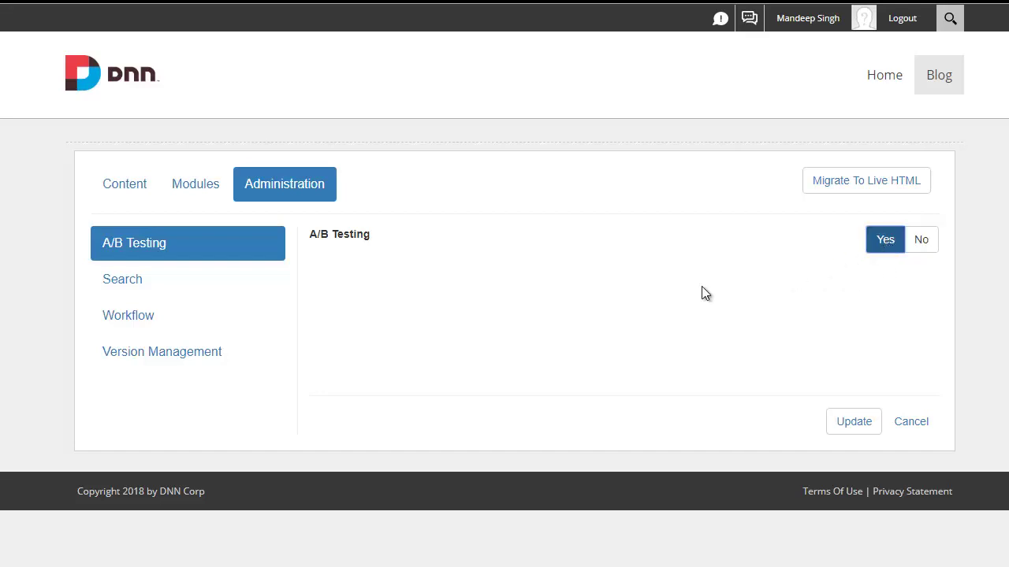
Enter 'Be sure to subscribe for our latest posts, tweets, and news' as centred Default (A) content
click(128, 197)
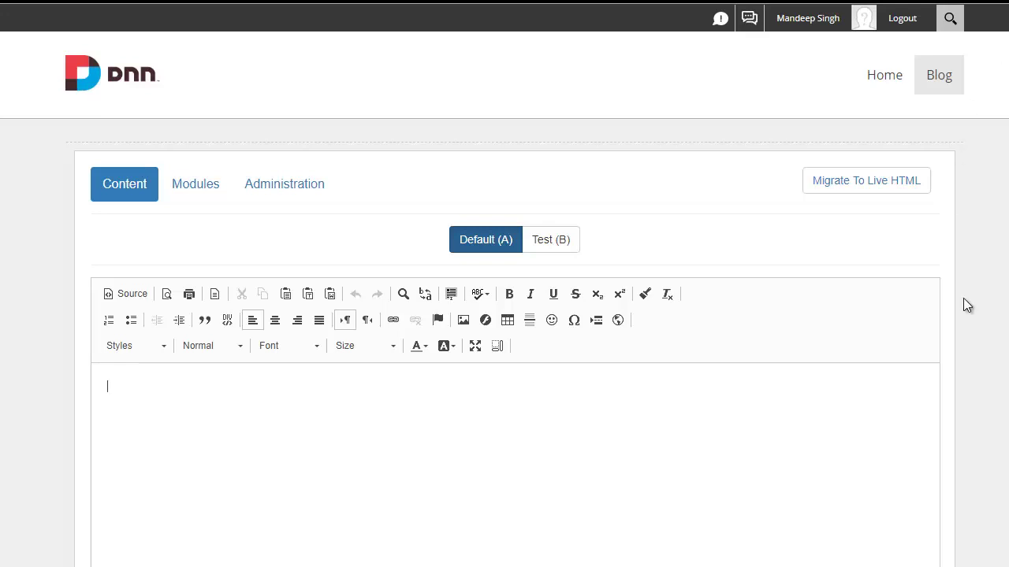
text(Be sure to subscribe fo)
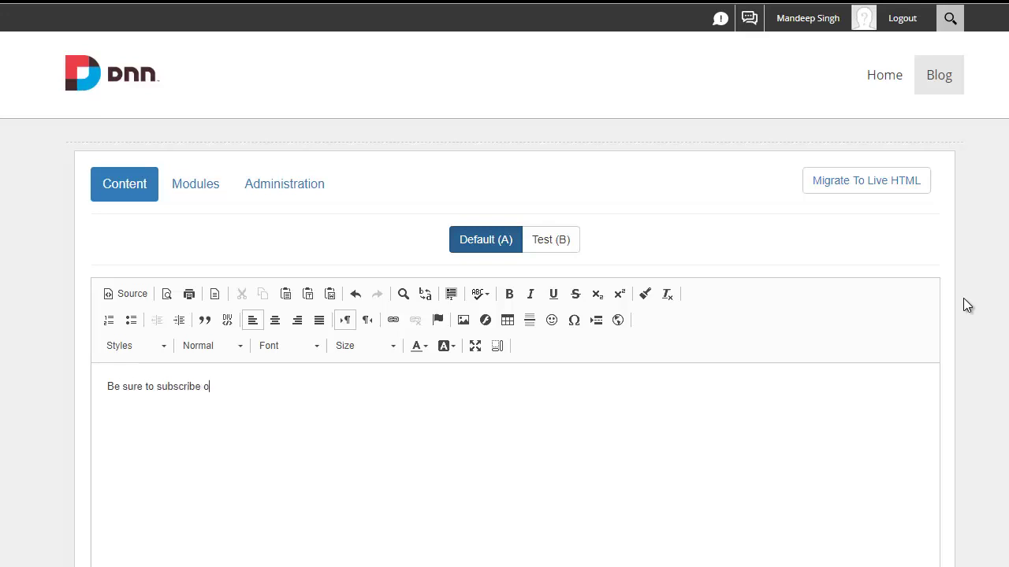
text(r our latest posts, tweets, and n)
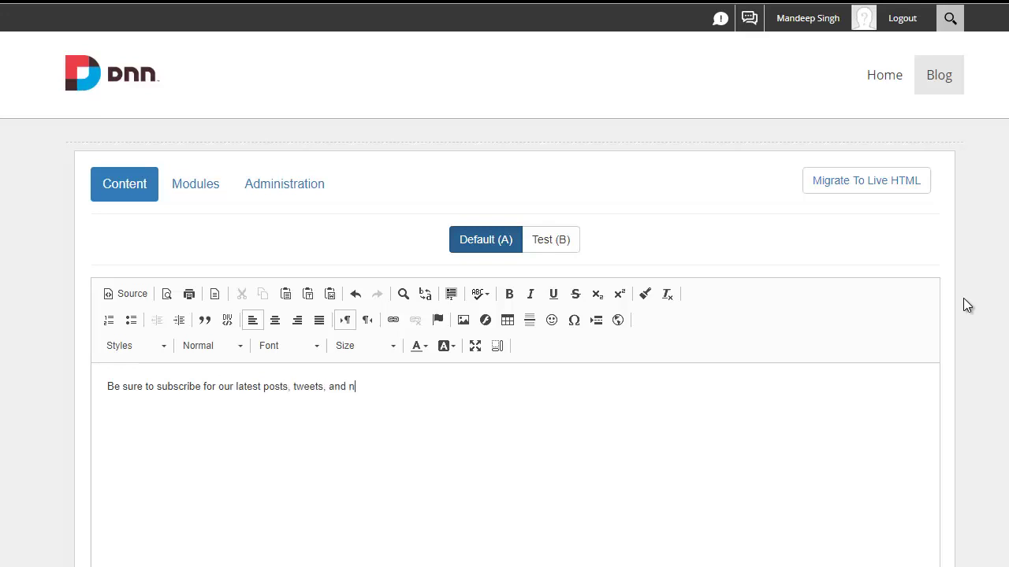
text(ews!)
click(274, 320)
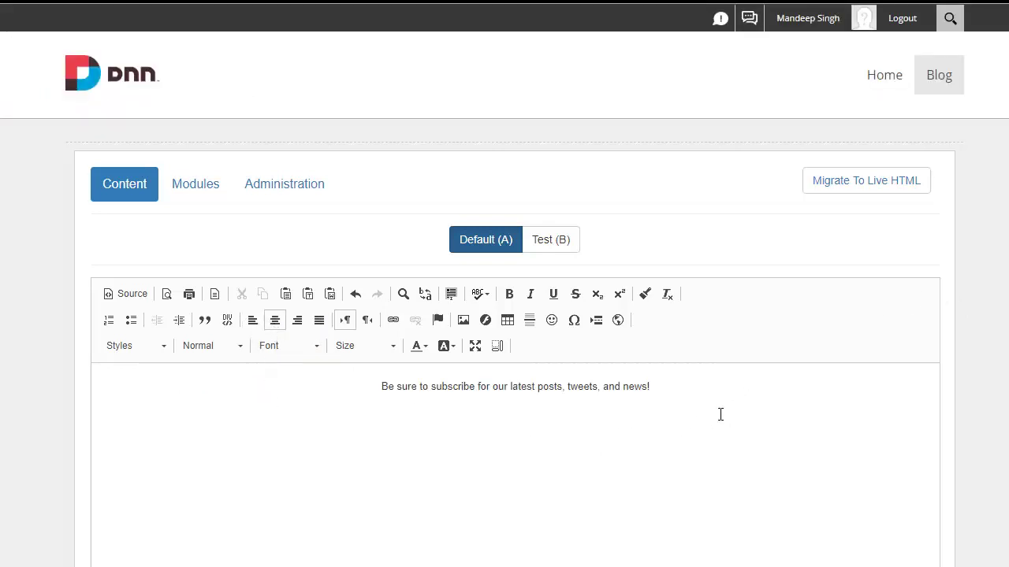
Add a bold 'Subscribe Now' line beneath the message and select it
text(B)
key(BackSpace)
text(Subscribe Now)
key(shift+Home)
key(ctrl+b)
click(720, 415)
triple_click(528, 417)
click(594, 428)
drag(569, 427, 460, 426)
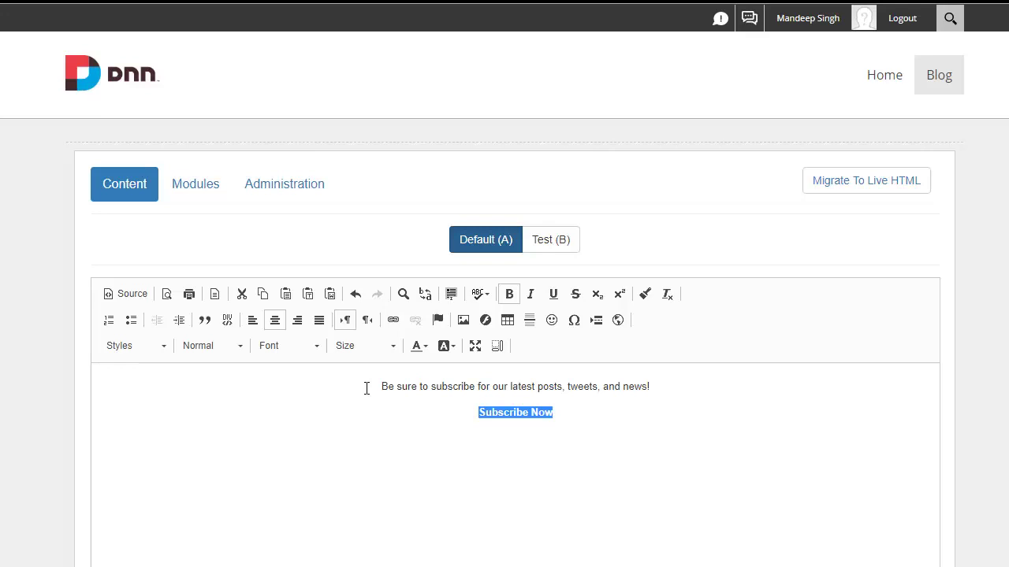
click(391, 320)
text(www.yourlink.com)
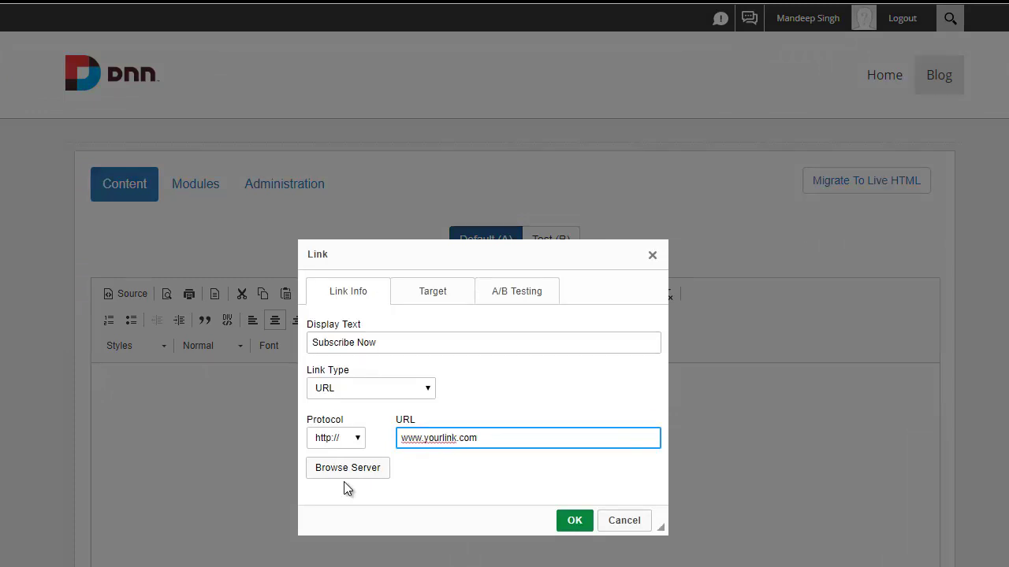
click(504, 302)
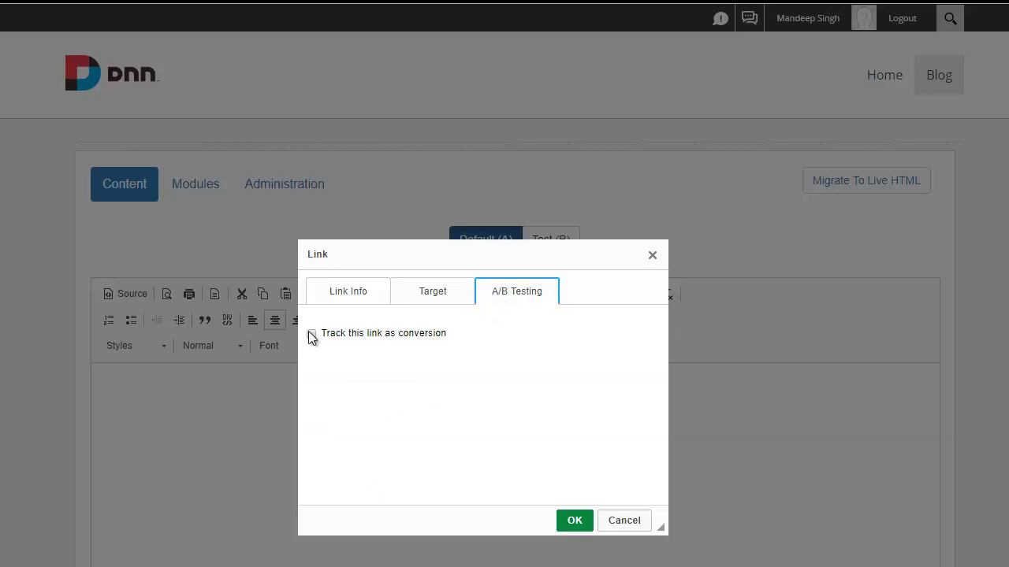
click(571, 523)
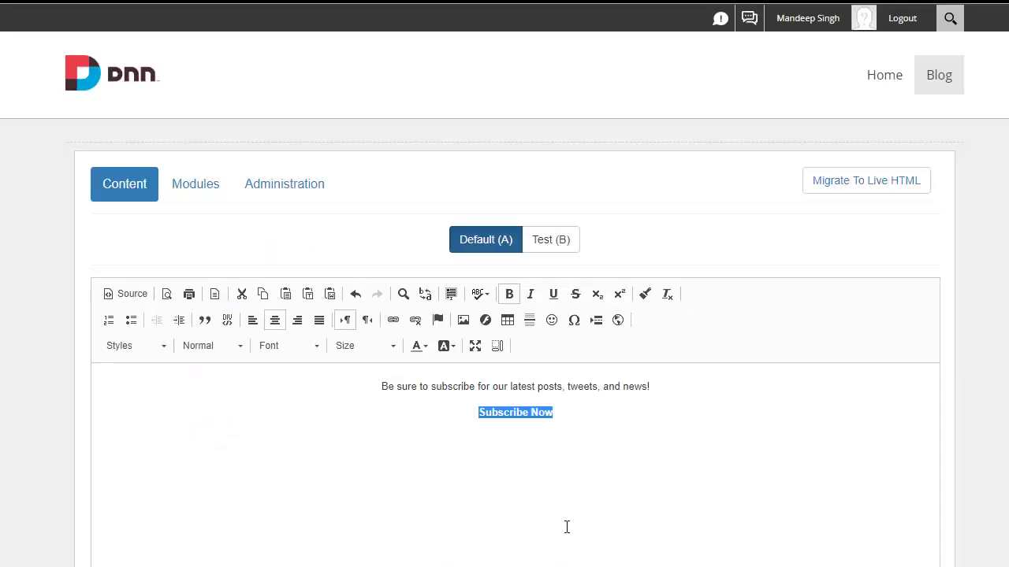
click(567, 527)
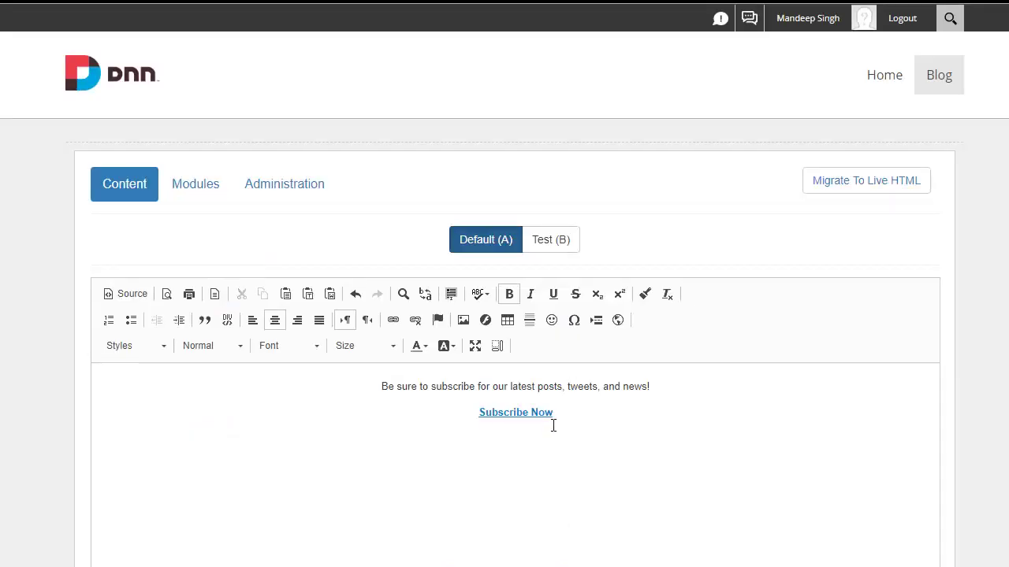
Select the whole subscribe message line in variant A, then switch to the Test (B) variant
click(380, 386)
drag(386, 386, 465, 412)
click(427, 418)
drag(382, 387, 481, 413)
click(489, 471)
click(567, 387)
click(581, 435)
drag(381, 386, 653, 381)
click(653, 381)
drag(651, 386, 358, 389)
key(ctrl+c)
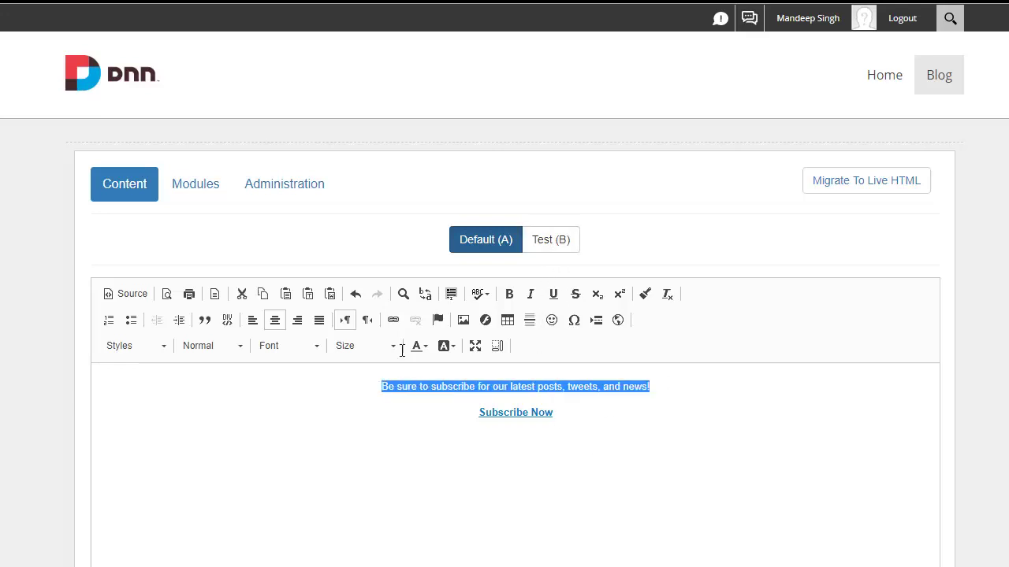
click(545, 241)
Paste the subscribe message into variant B and centre it
key(ctrl+v)
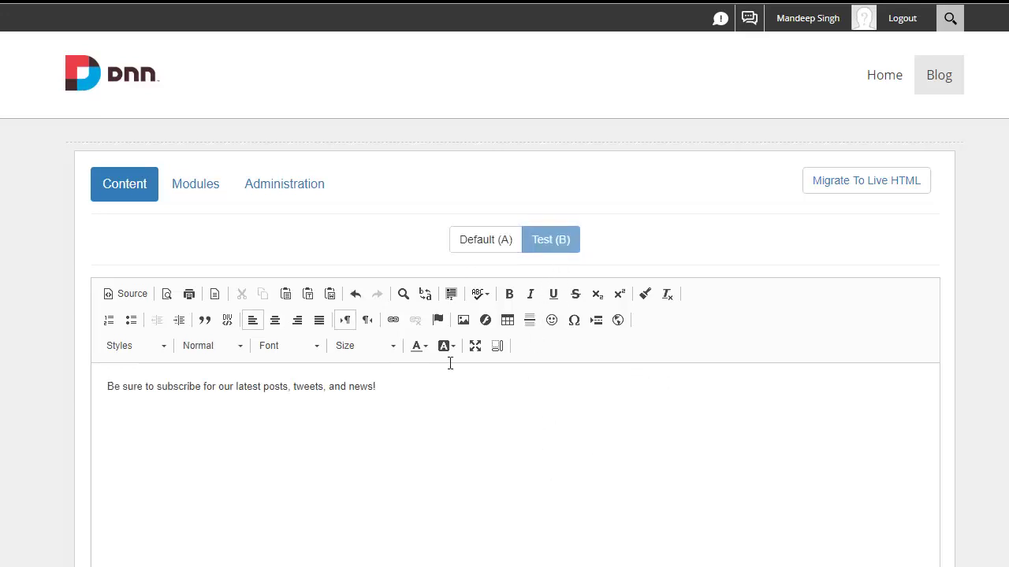
click(297, 321)
click(275, 320)
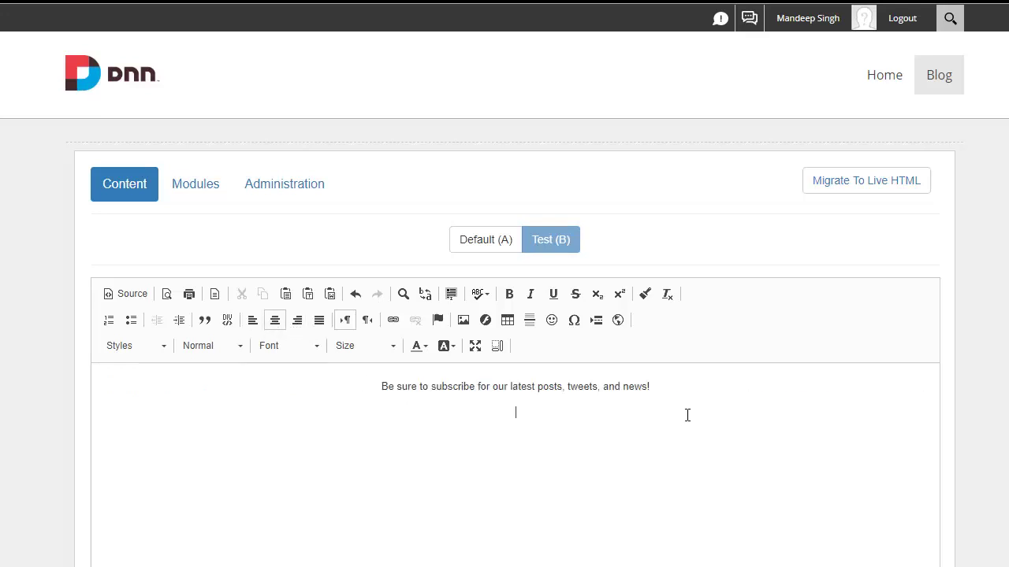
Add a bold red 'Get Started' line beneath the message
text(Get Started)
key(shift+Home)
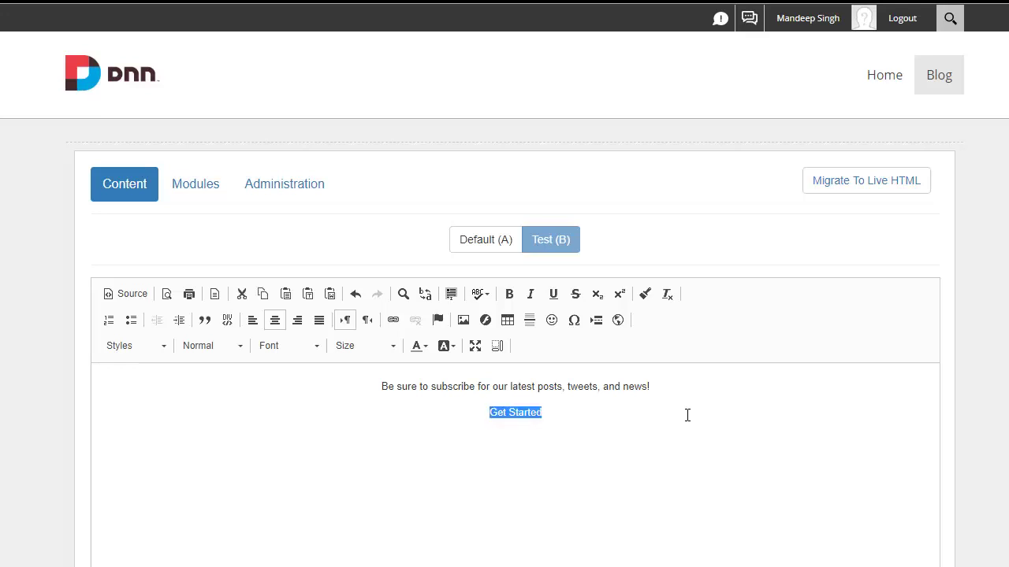
key(ctrl+b)
drag(563, 423, 463, 427)
click(417, 355)
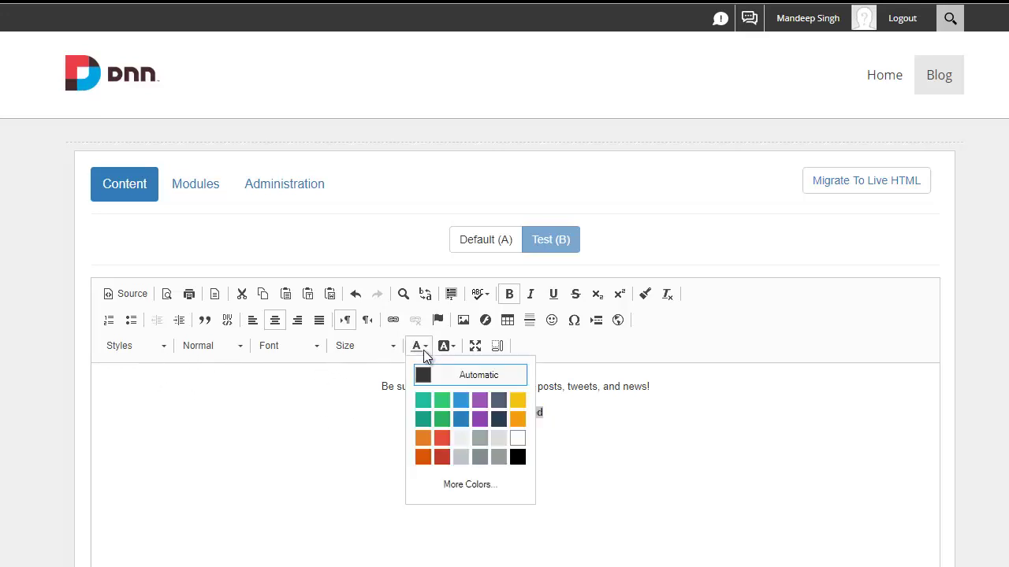
click(441, 444)
click(578, 442)
drag(547, 426, 486, 428)
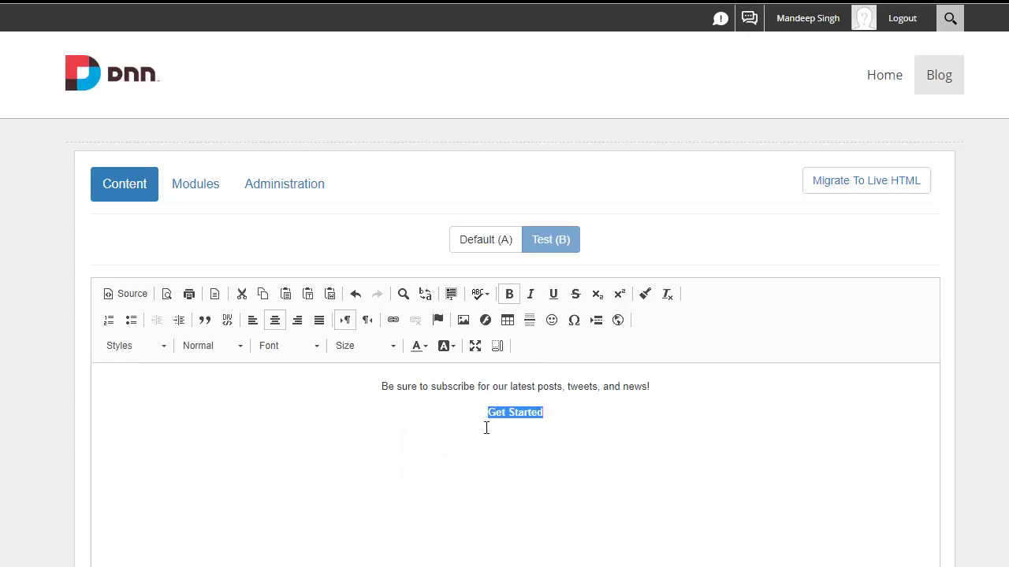
click(391, 320)
text(www.)
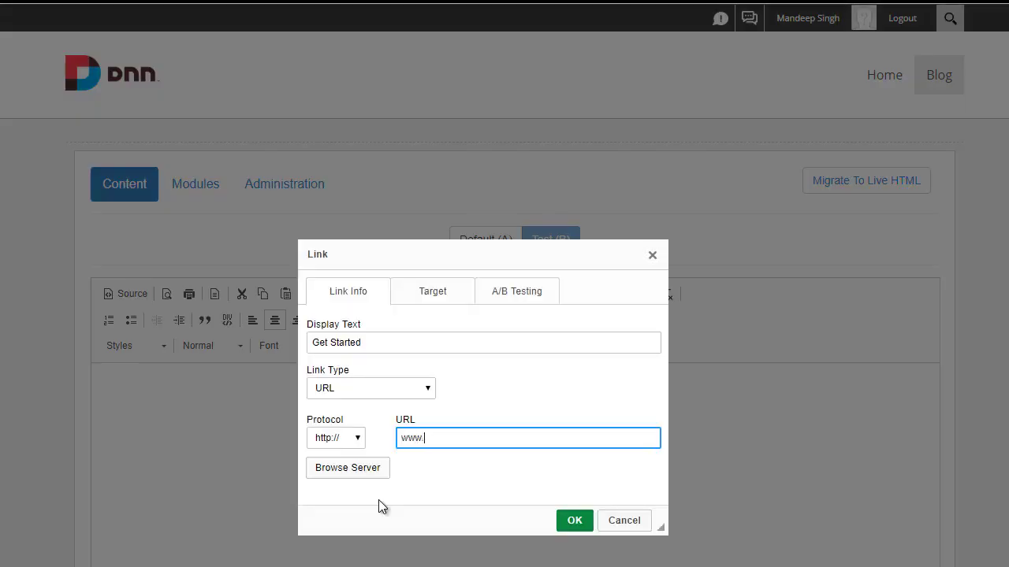
text(yourlink.com)
click(520, 295)
click(364, 338)
click(575, 522)
click(562, 442)
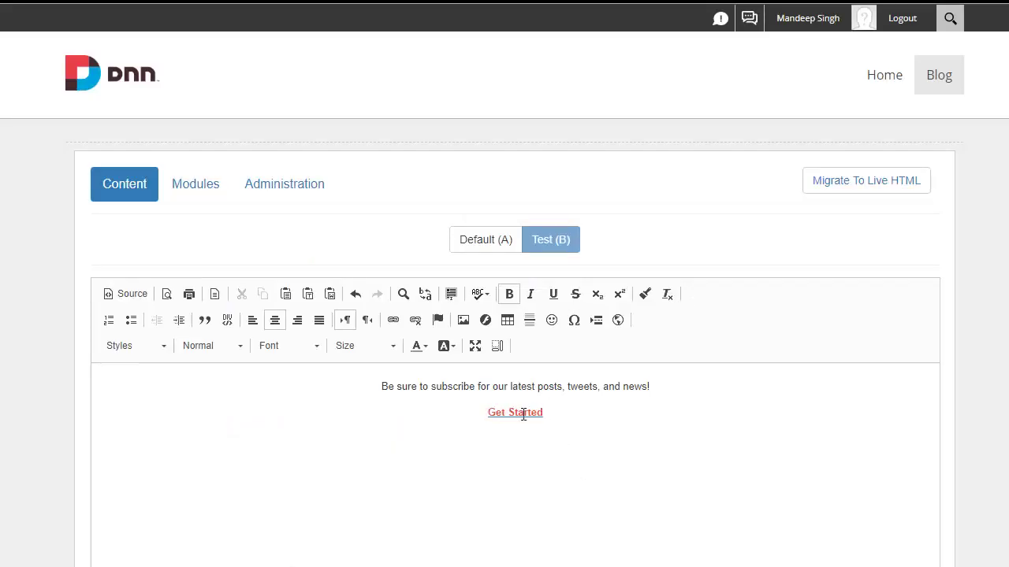
Compare the Default (A) and Test (B) variants, then save both with Update
click(490, 243)
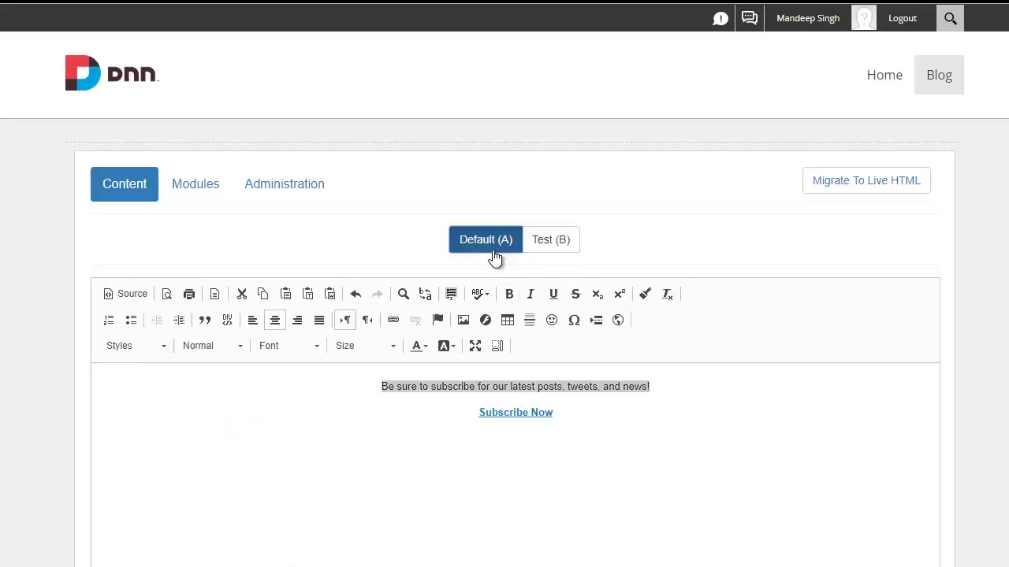
click(568, 386)
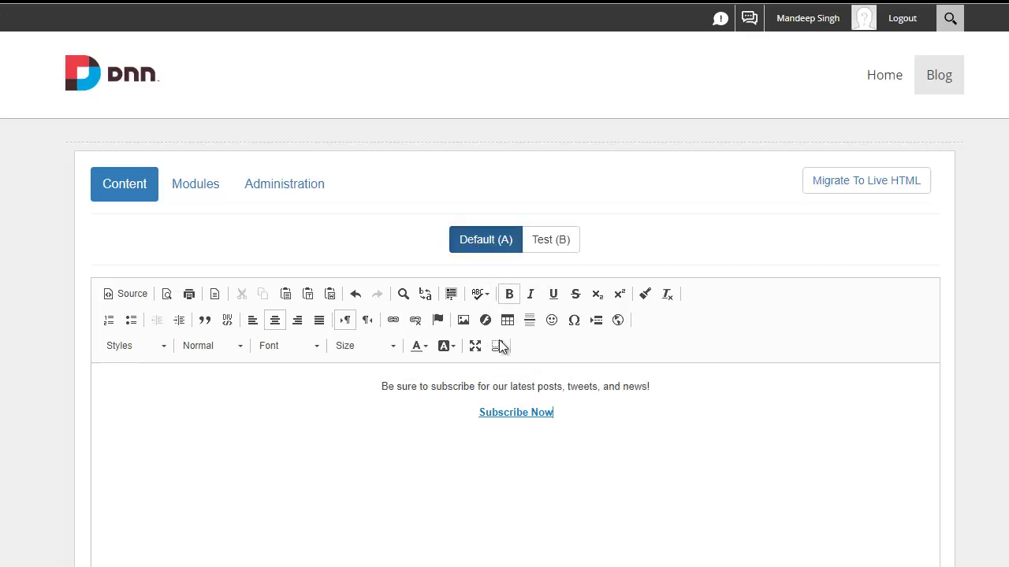
click(550, 240)
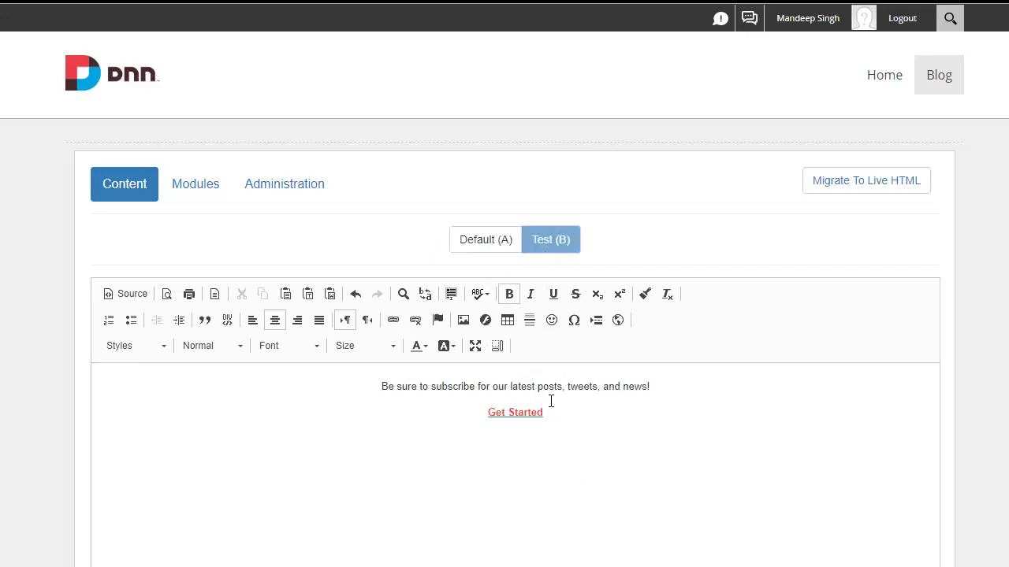
click(604, 391)
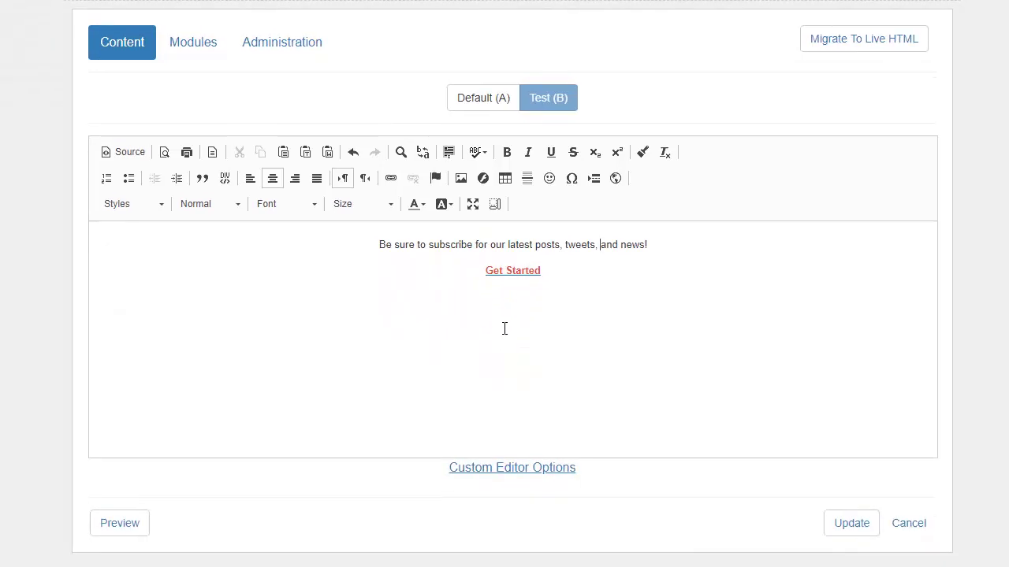
click(849, 529)
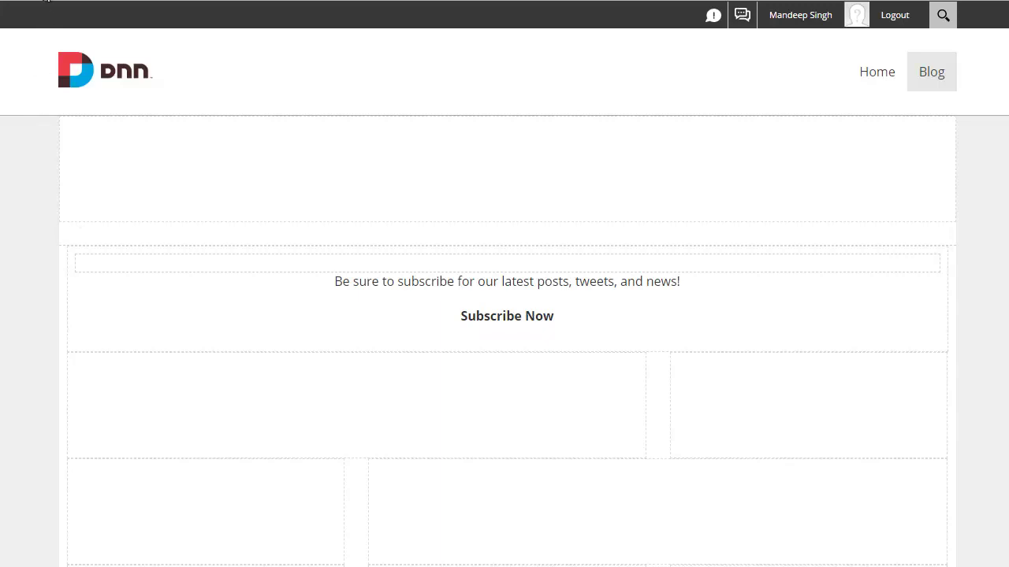
Copy the Blog page URL and paste-and-go it in a new browser window
right_click(44, 0)
click(63, 47)
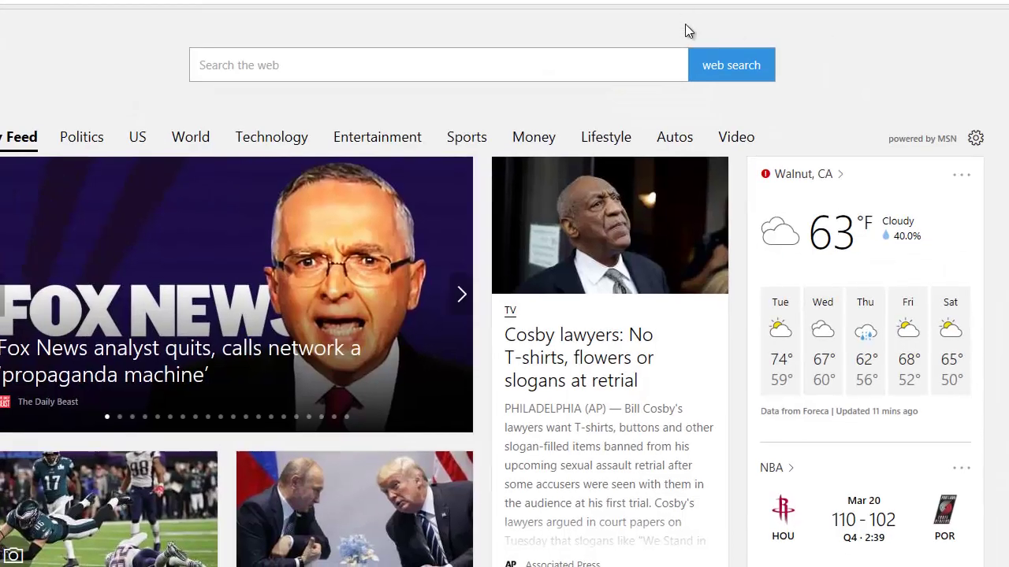
right_click(645, 1)
click(678, 38)
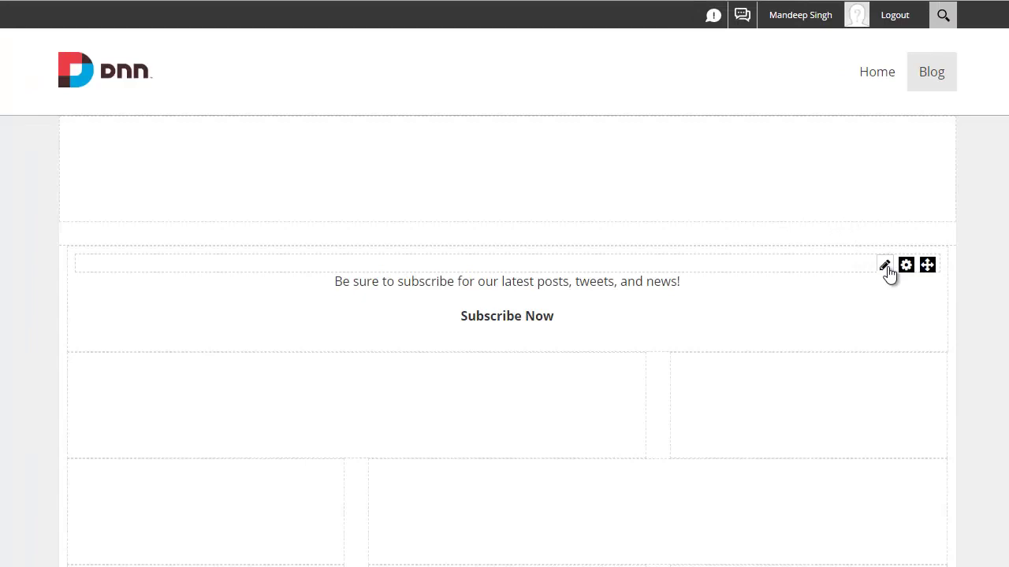
Open the module's Manage view and highlight variant A's statistics of 1 view and 1 click
mouse_move(885, 270)
click(881, 288)
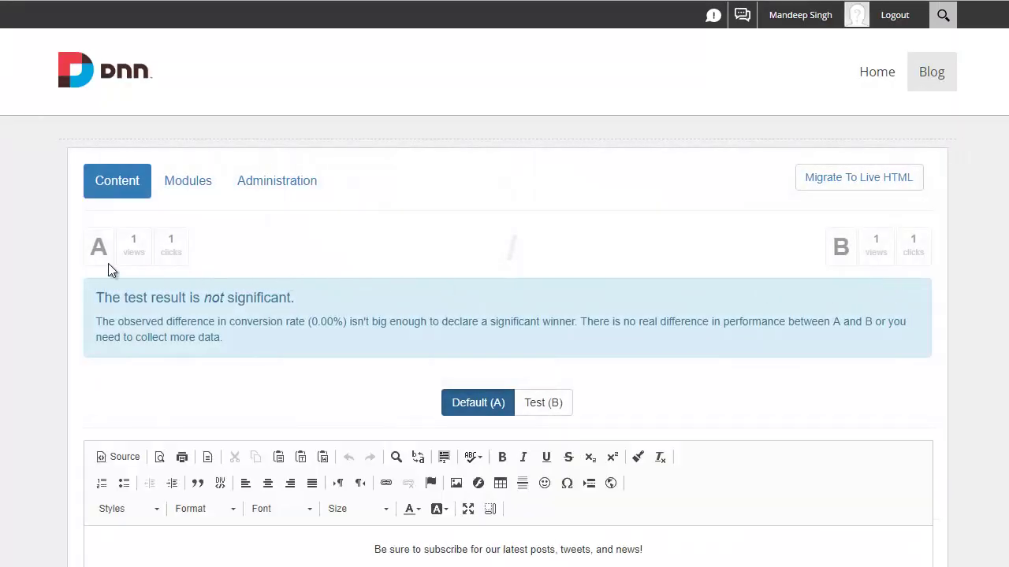
drag(92, 255, 106, 252)
click(107, 254)
double_click(102, 252)
click(105, 254)
double_click(133, 238)
click(172, 241)
Point out variant B's view count and the not-significant, need-more-data test result
drag(871, 239, 891, 239)
click(924, 249)
drag(112, 299, 262, 293)
click(263, 292)
drag(226, 338, 99, 345)
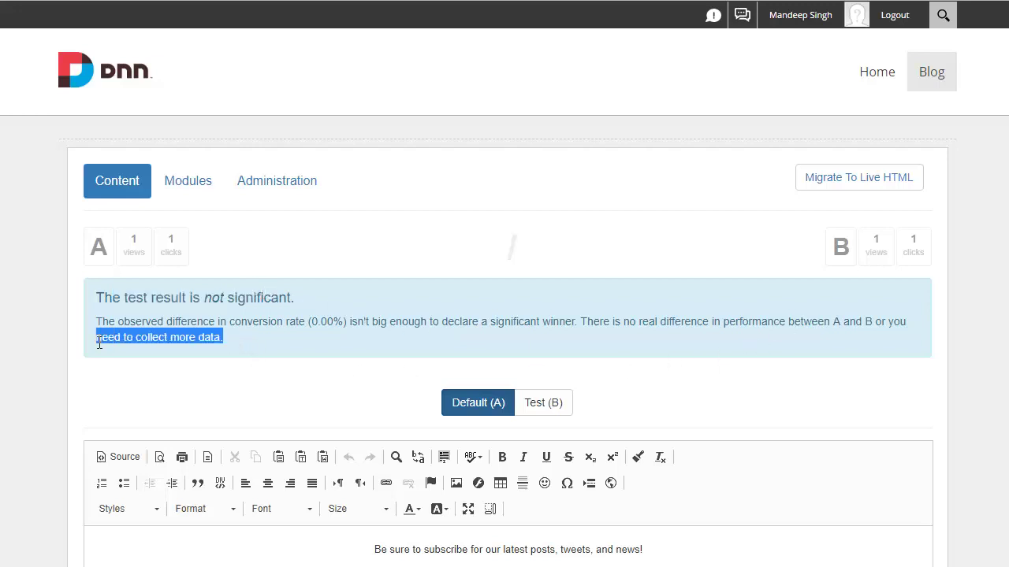
click(343, 258)
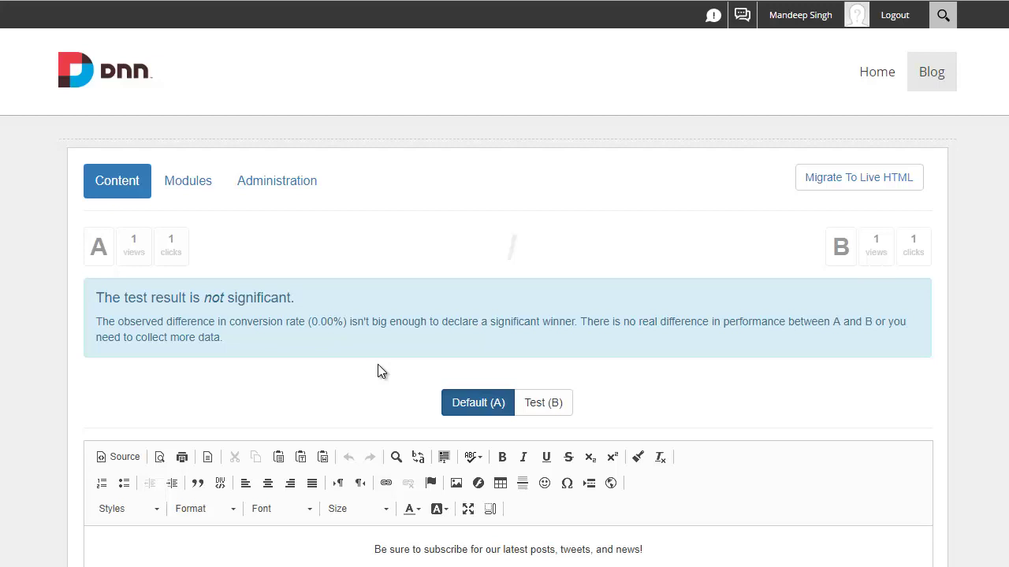
Reload the Blog page to refresh the A/B test statistics
right_click(50, 340)
key(Escape)
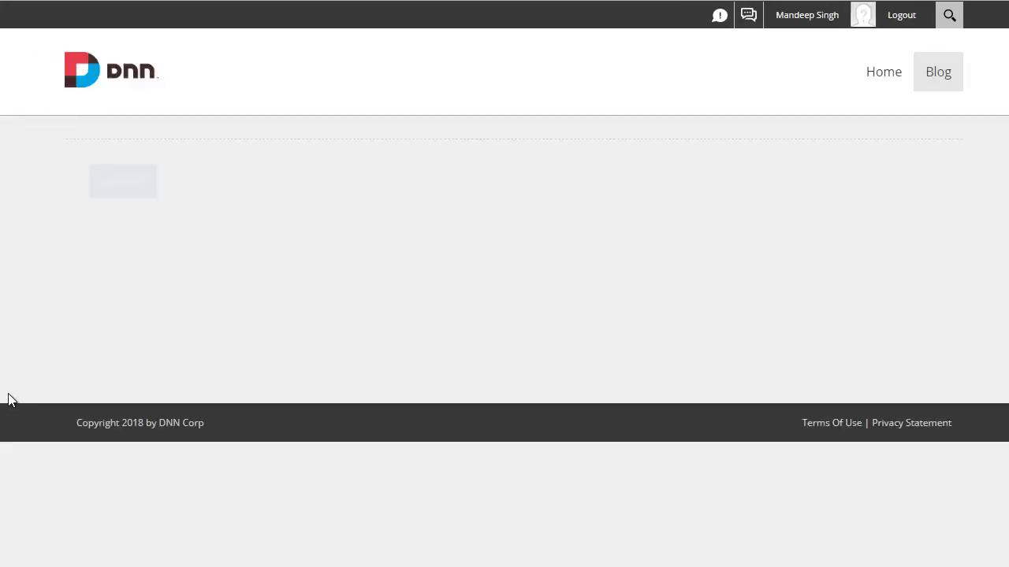